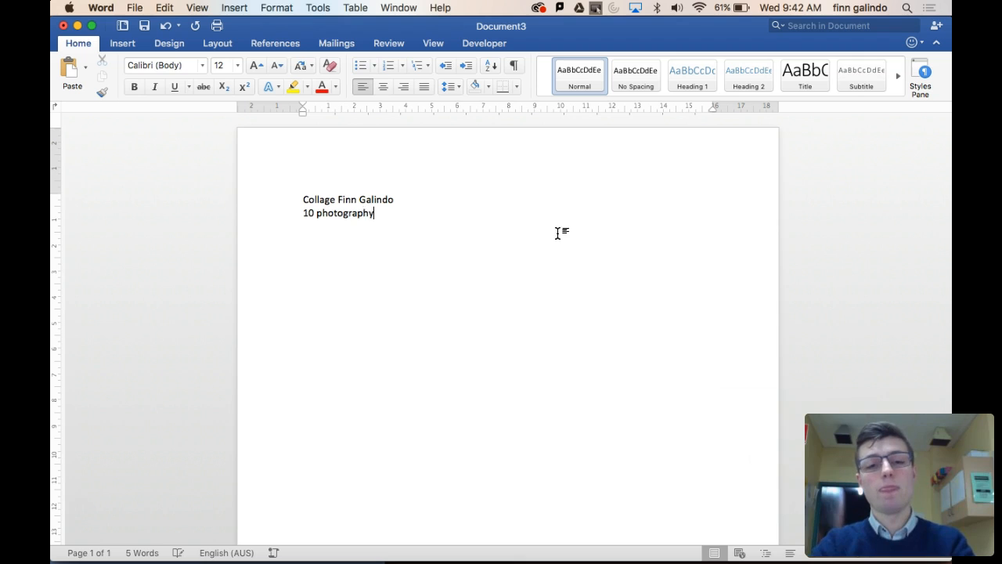
Capitalize "Photography" in the second line and split the first line so "Collage" stands on its own line above the name
double_click(317, 215)
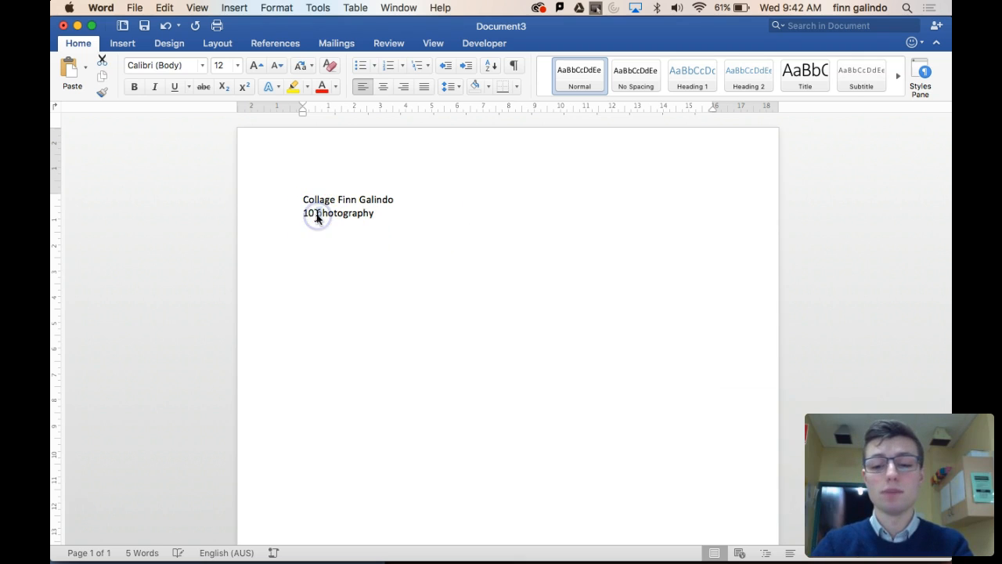
click(358, 200)
click(336, 200)
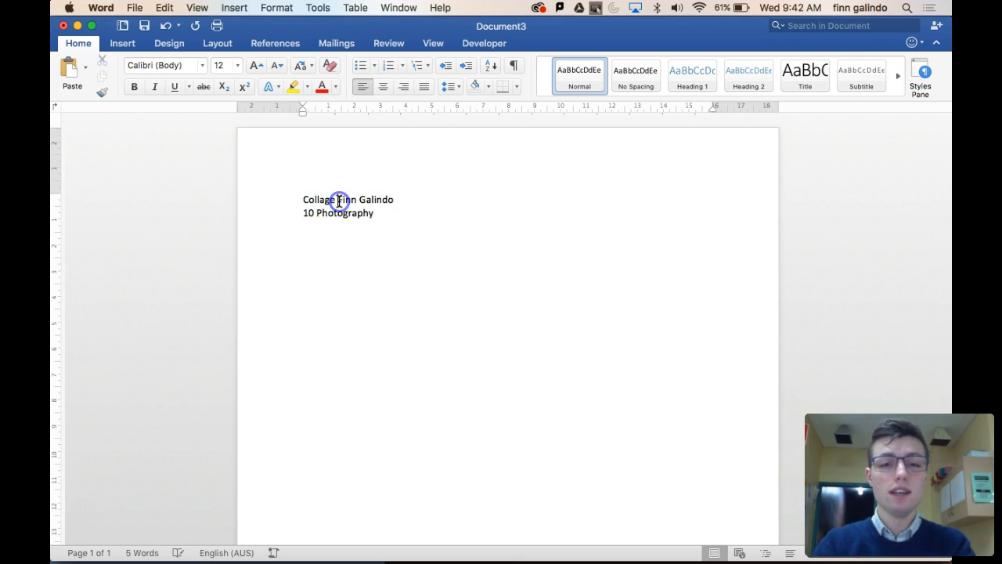
key(Return)
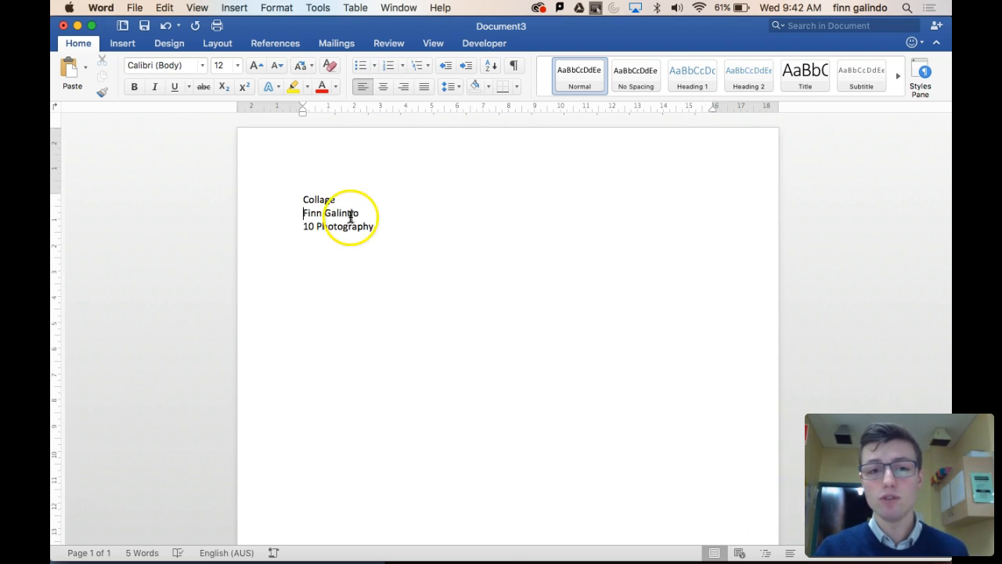
click(325, 200)
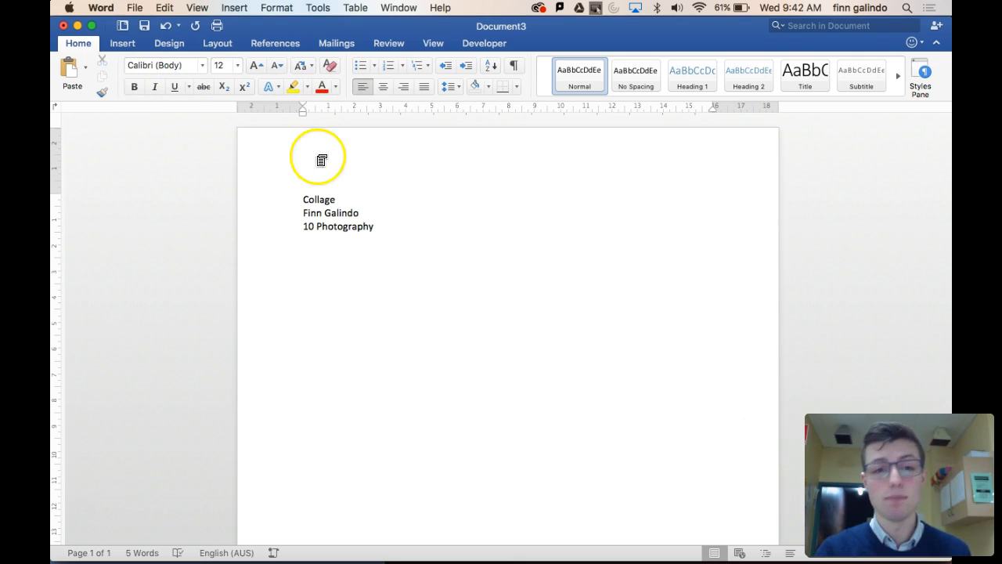
Apply the Title style to "Collage" and the Heading 1 style to the name and "10 Photography" lines
double_click(312, 197)
click(260, 66)
click(260, 66)
click(260, 66)
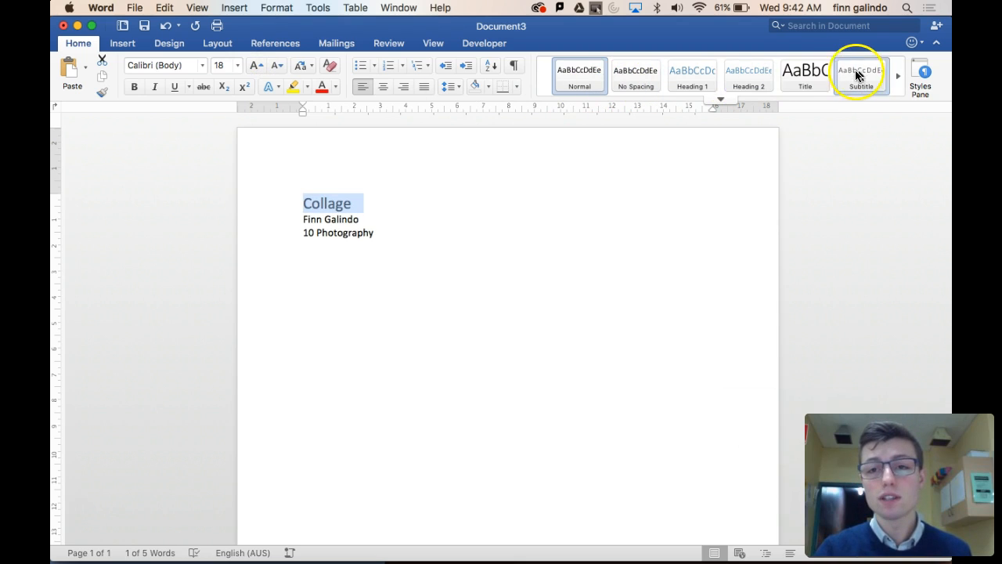
click(814, 92)
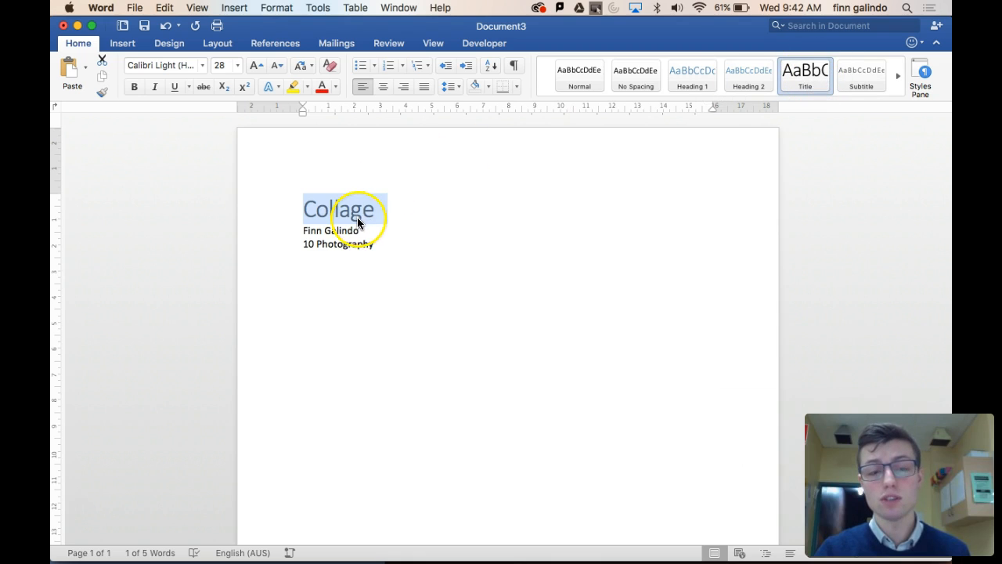
drag(305, 230, 368, 241)
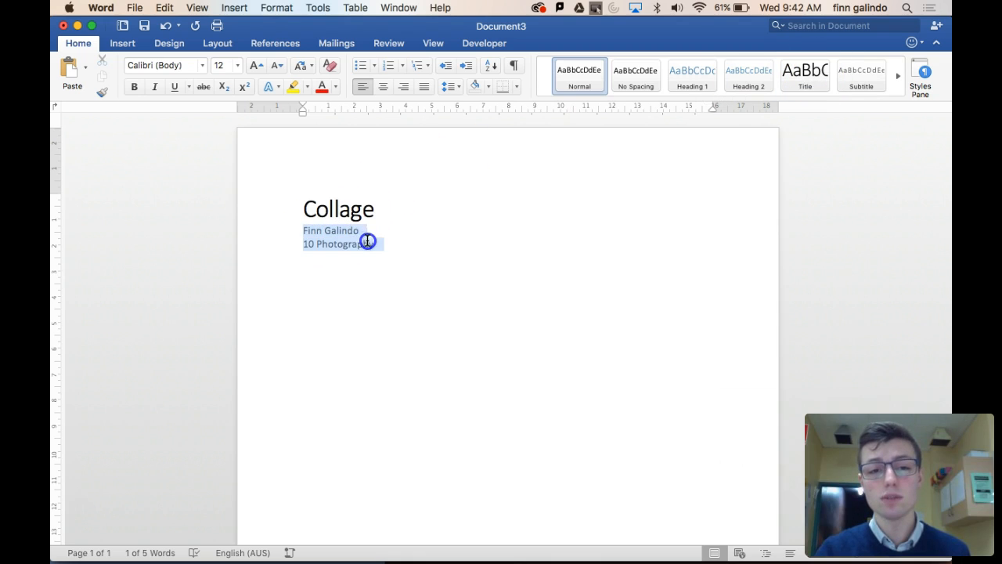
click(699, 74)
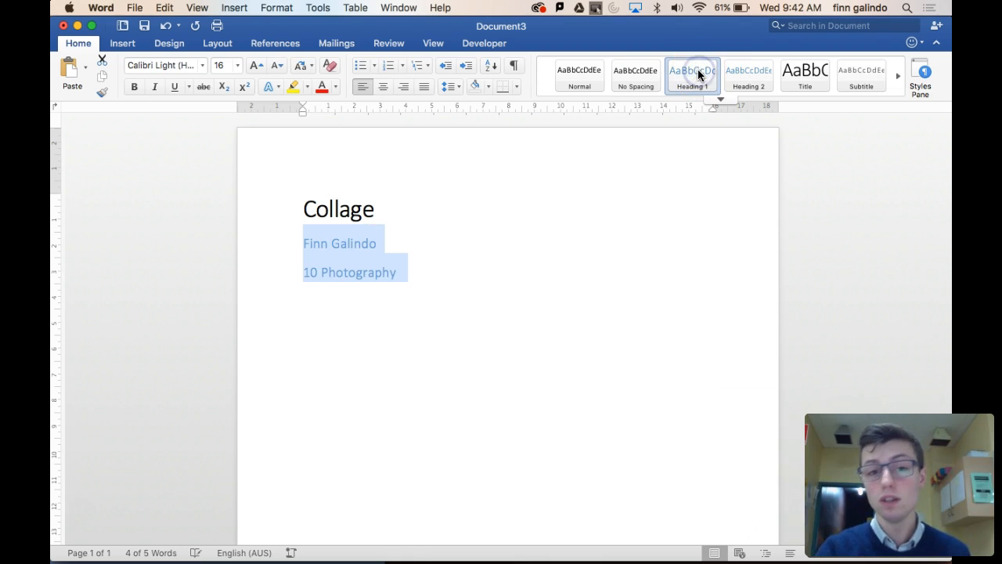
Enlarge "Collage" to 90 pt and update the Title style to match it
triple_click(330, 209)
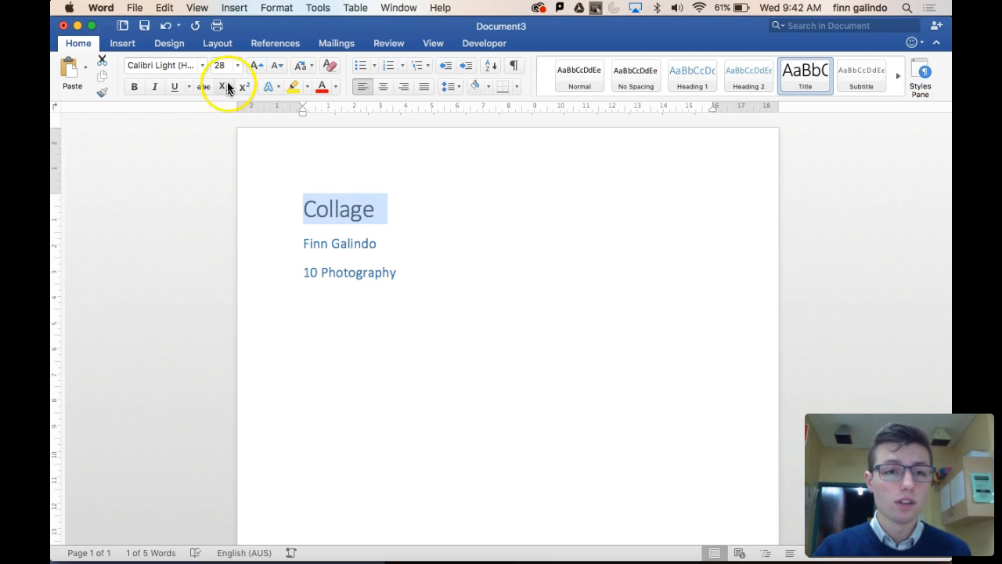
click(252, 65)
click(252, 65)
click(252, 65)
click(252, 65)
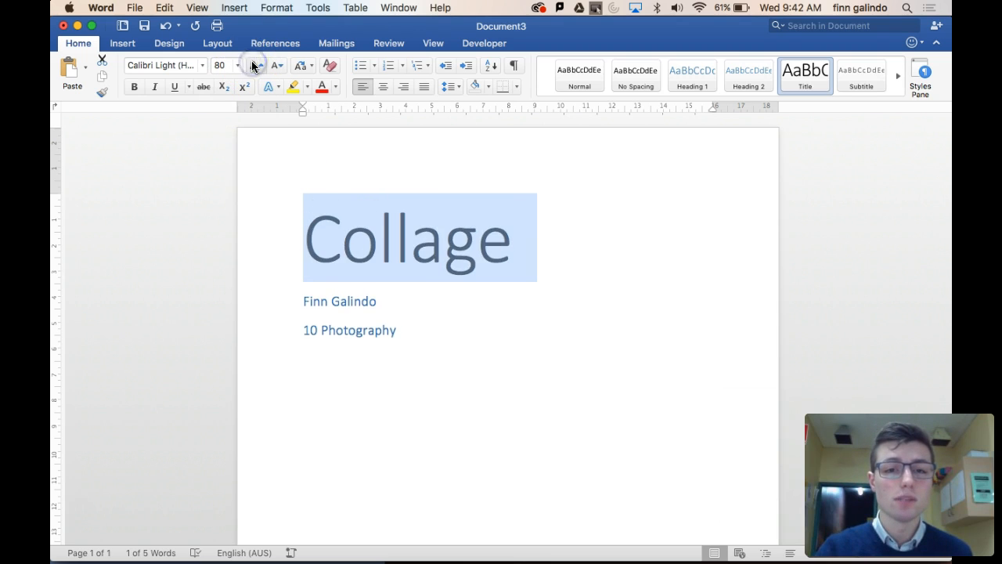
click(252, 65)
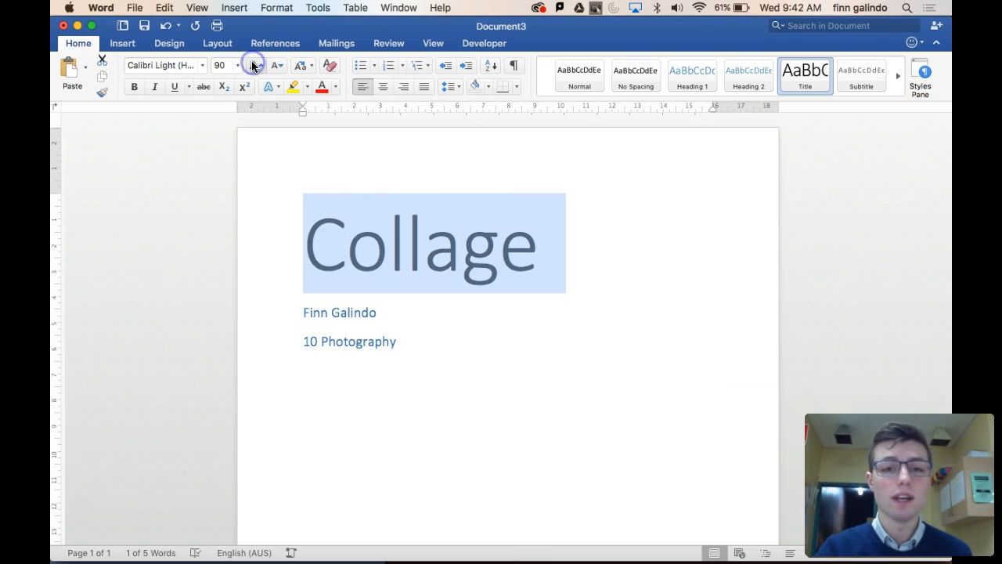
right_click(790, 73)
click(753, 82)
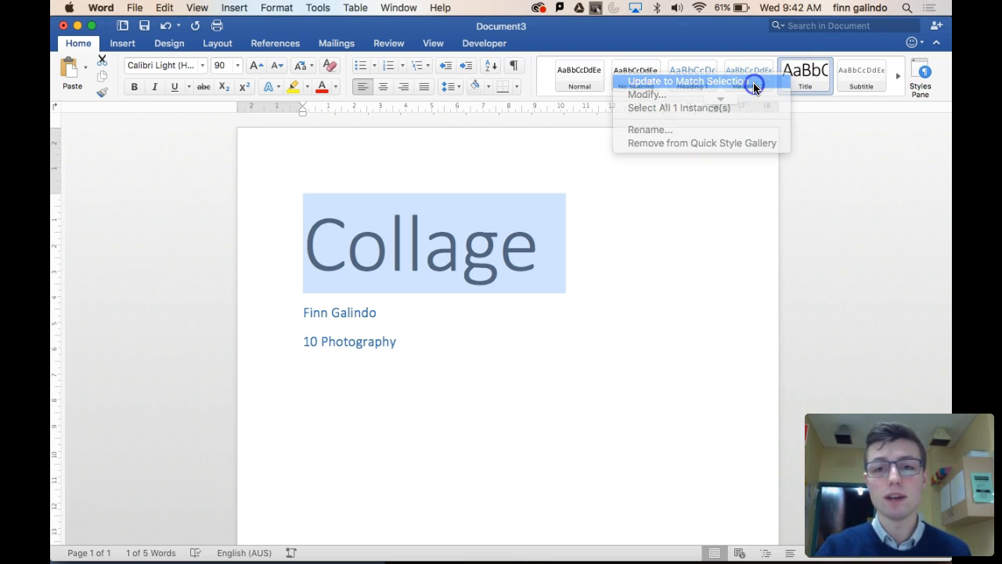
Enlarge the name and "10 Photography" lines to 22 pt and update the Heading 1 style to match them
click(380, 311)
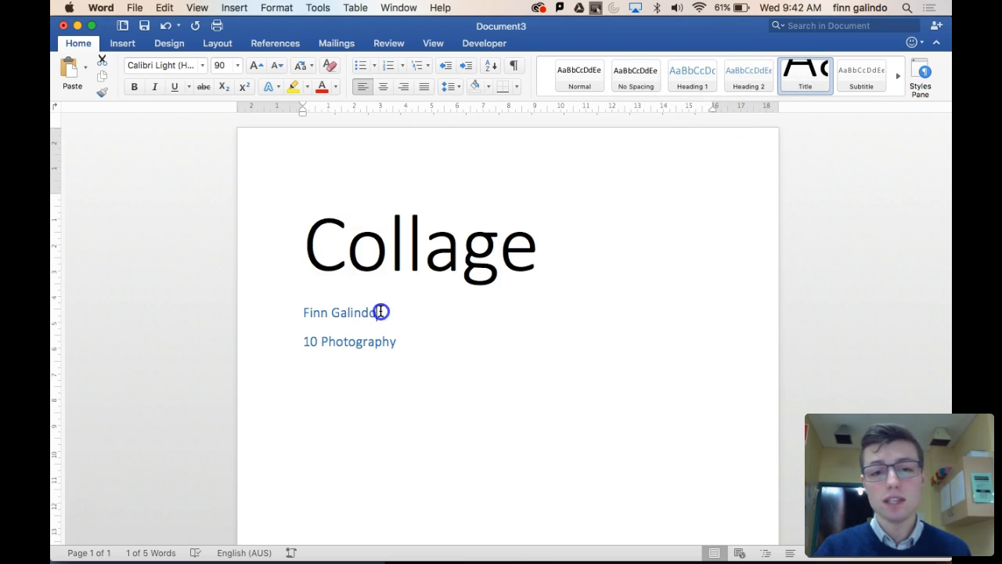
double_click(310, 313)
click(405, 342)
click(310, 307)
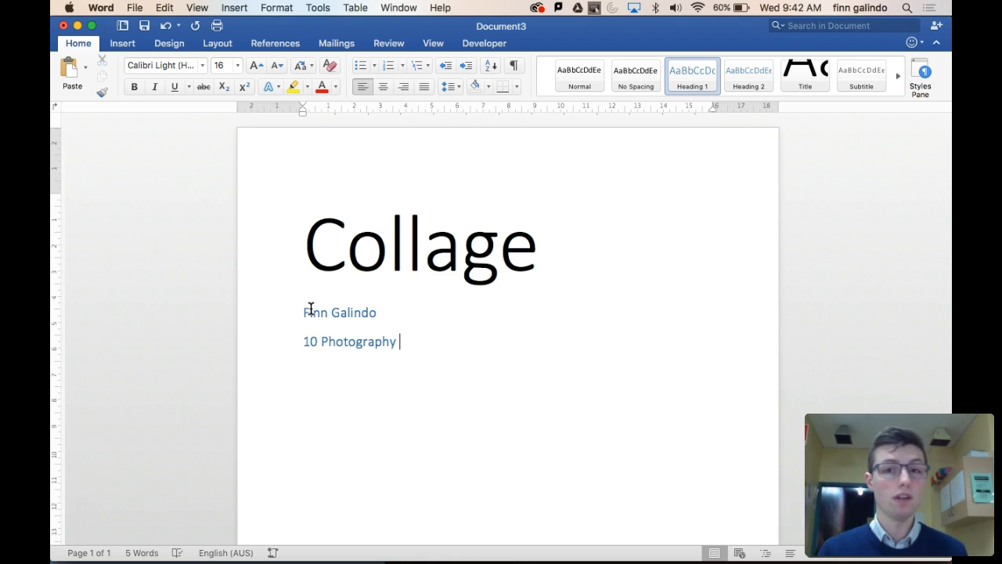
drag(311, 309, 388, 346)
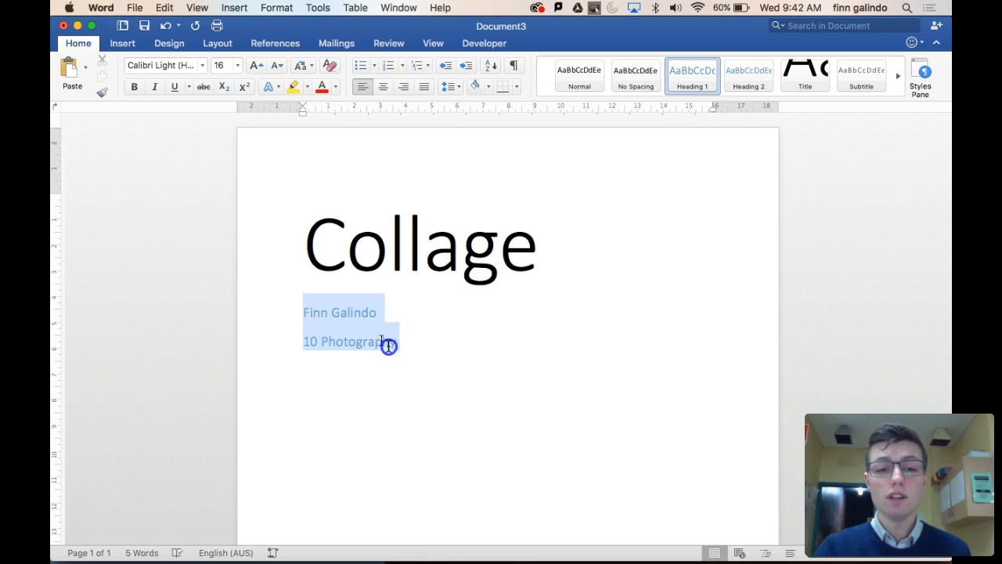
click(258, 67)
click(259, 67)
click(258, 66)
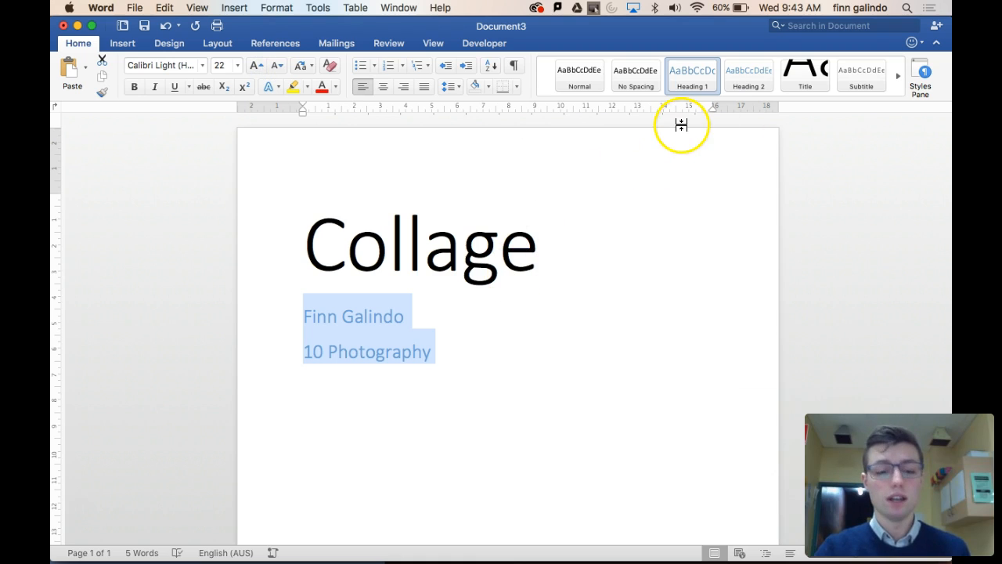
right_click(693, 75)
click(717, 75)
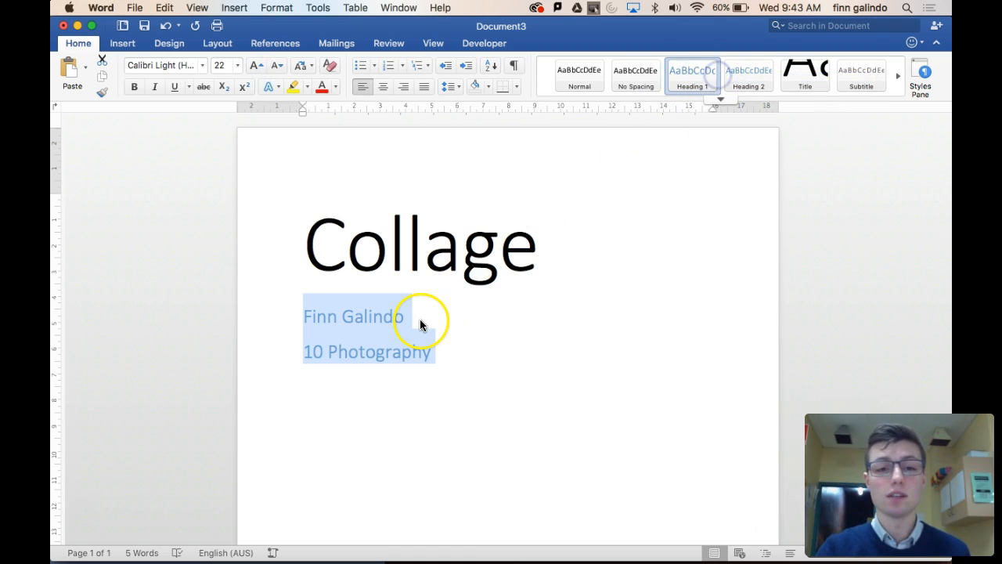
Insert an empty line above the "Collage" title to move the heading block down the page
click(279, 208)
key(Left)
key(Return)
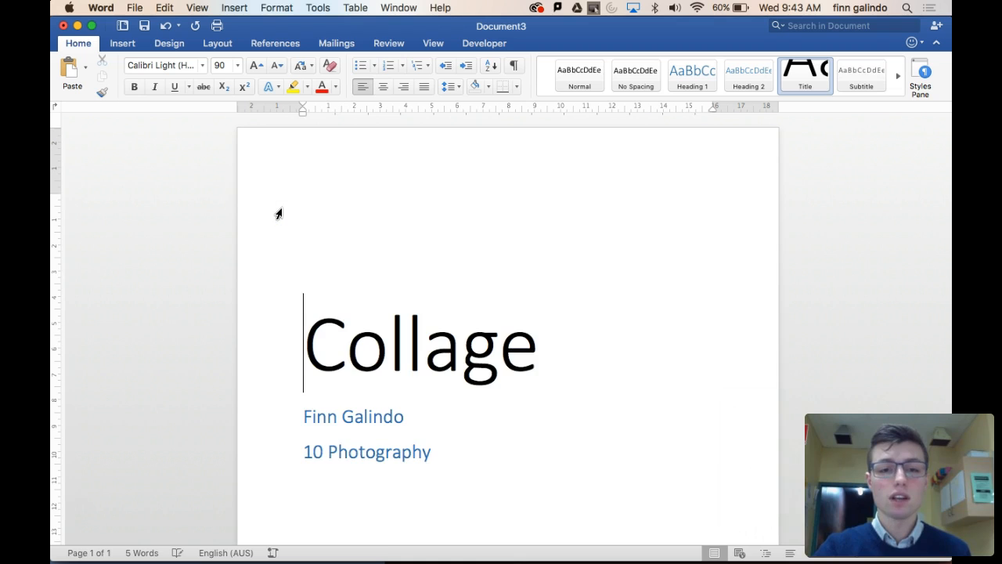
Right-align the "Collage" title, the name line and the "10 Photography" line
scroll(280, 214, down, 1)
scroll(279, 213, down, 5)
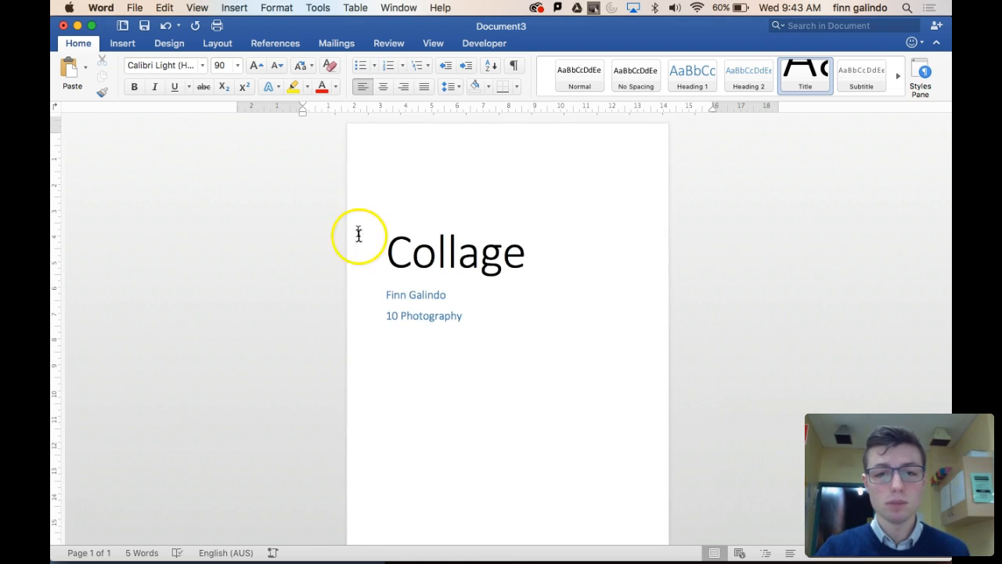
click(403, 86)
click(386, 293)
drag(385, 294, 394, 316)
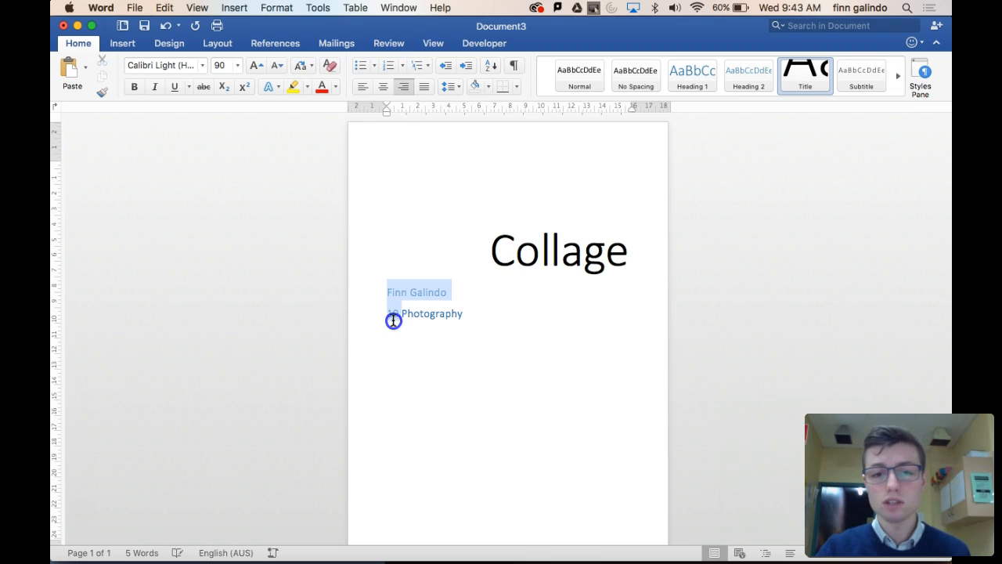
click(404, 86)
click(583, 351)
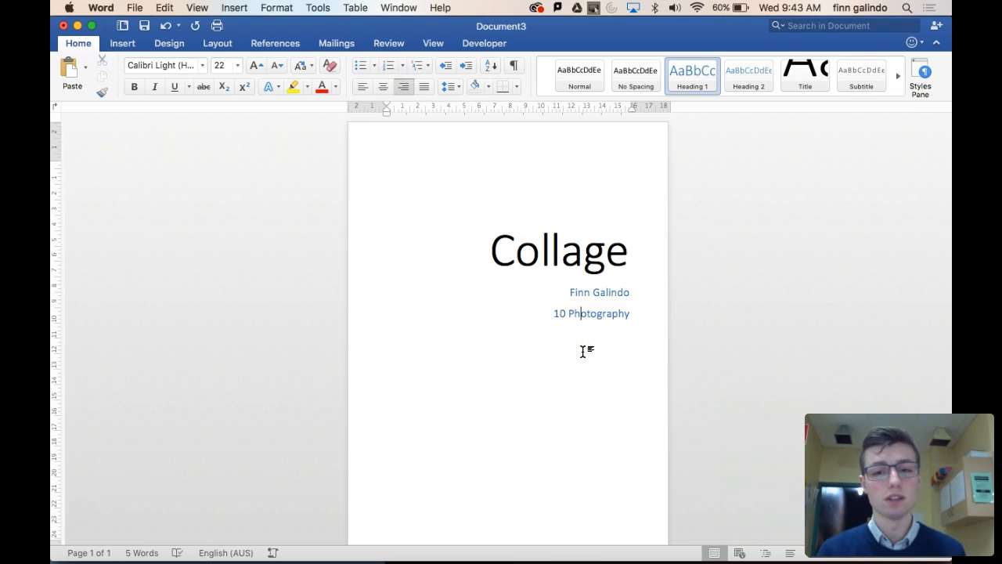
Add the lines "Ideas" and "Research" in Normal style below "10 Photography"
click(632, 313)
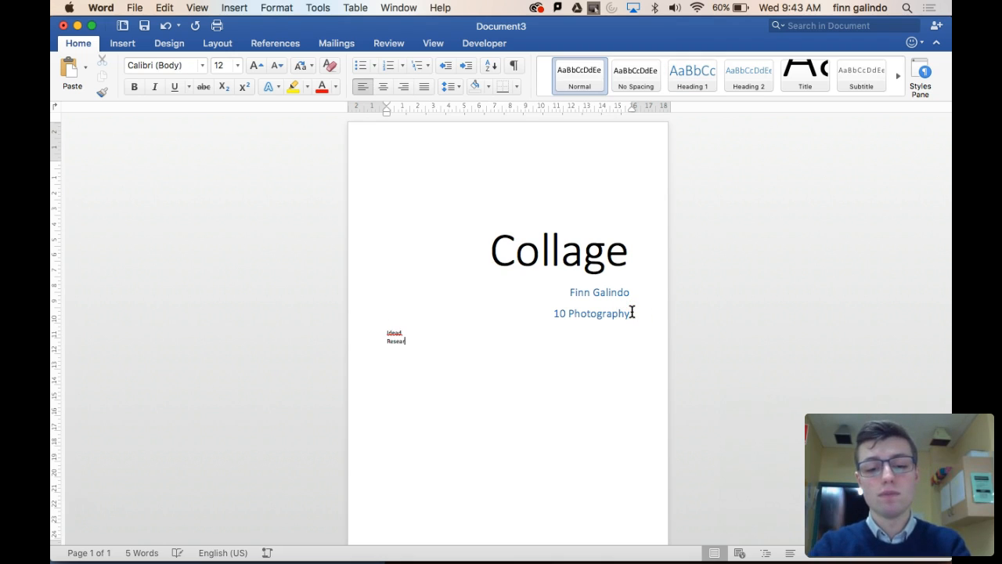
click(398, 330)
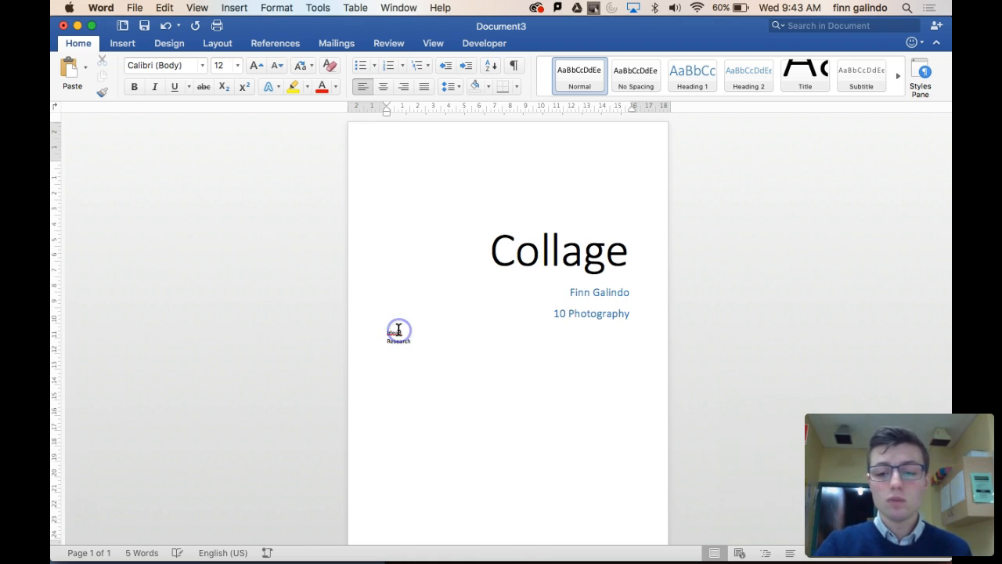
scroll(398, 330, up, 5)
Apply the Heading 2 style to the "Ideas" and "Research" lines
drag(338, 340, 223, 339)
triple_click(223, 339)
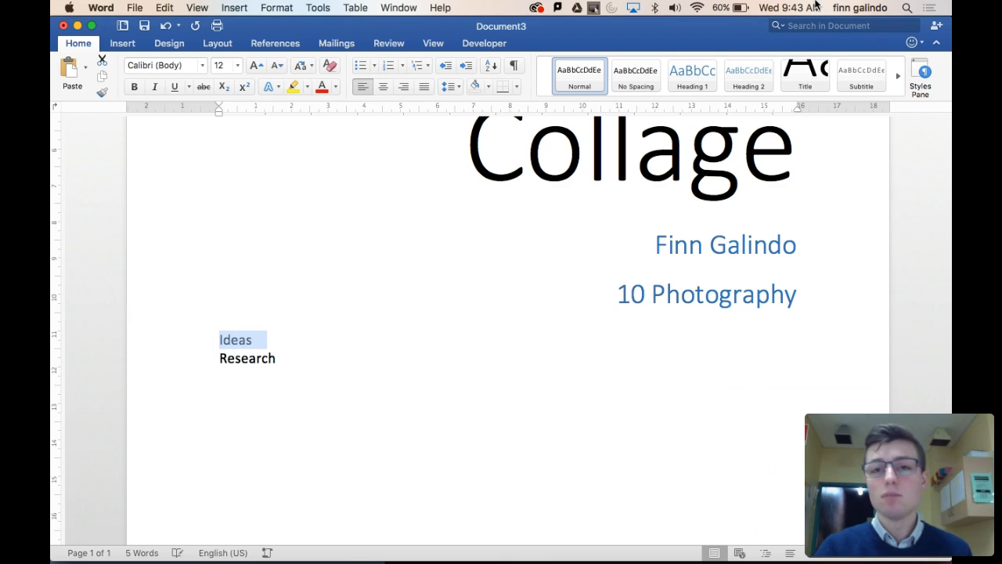
click(762, 78)
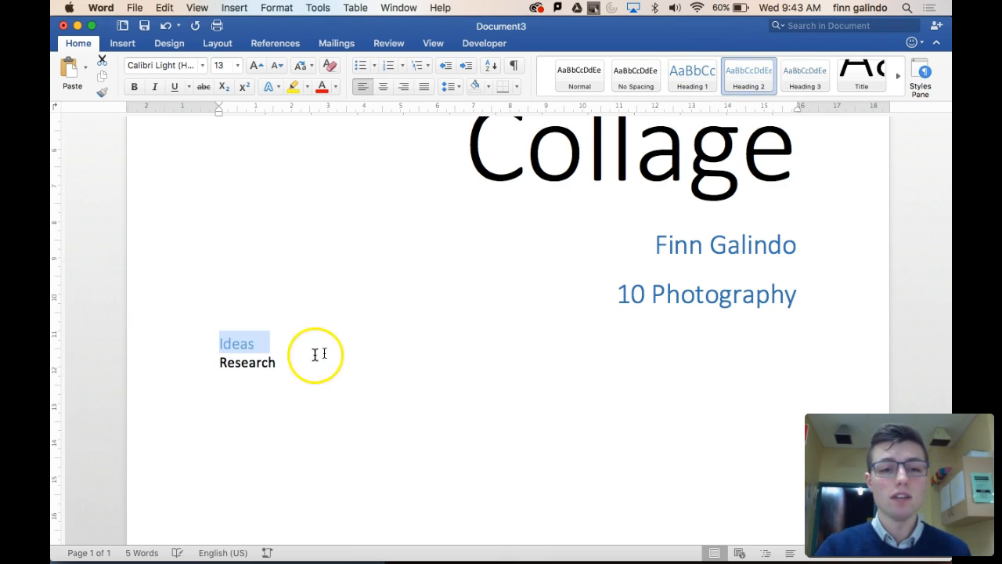
triple_click(242, 356)
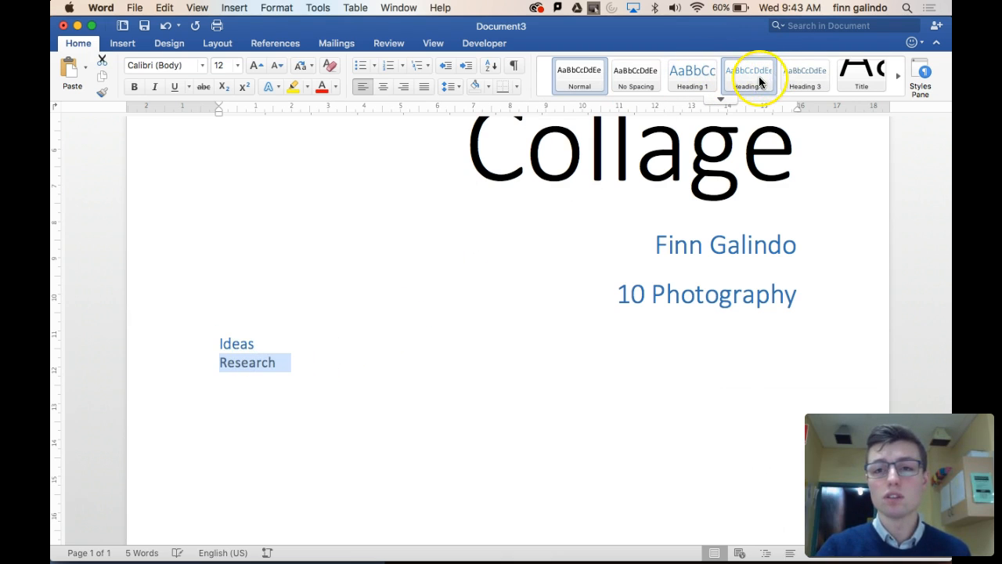
click(765, 73)
Format "Ideas" as 18 pt underlined text and update the Heading 2 style to match it
triple_click(239, 345)
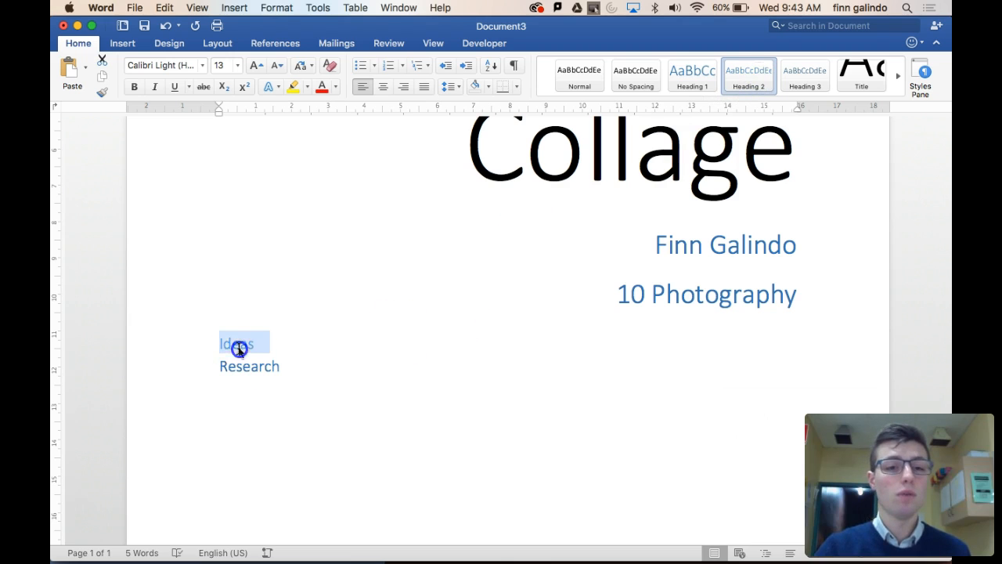
click(256, 65)
click(256, 65)
click(256, 65)
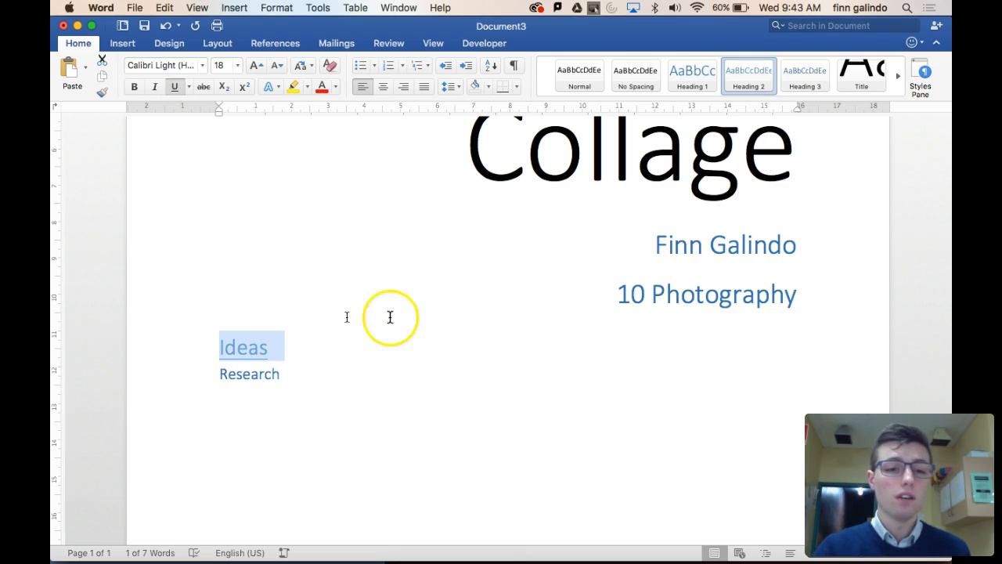
right_click(753, 74)
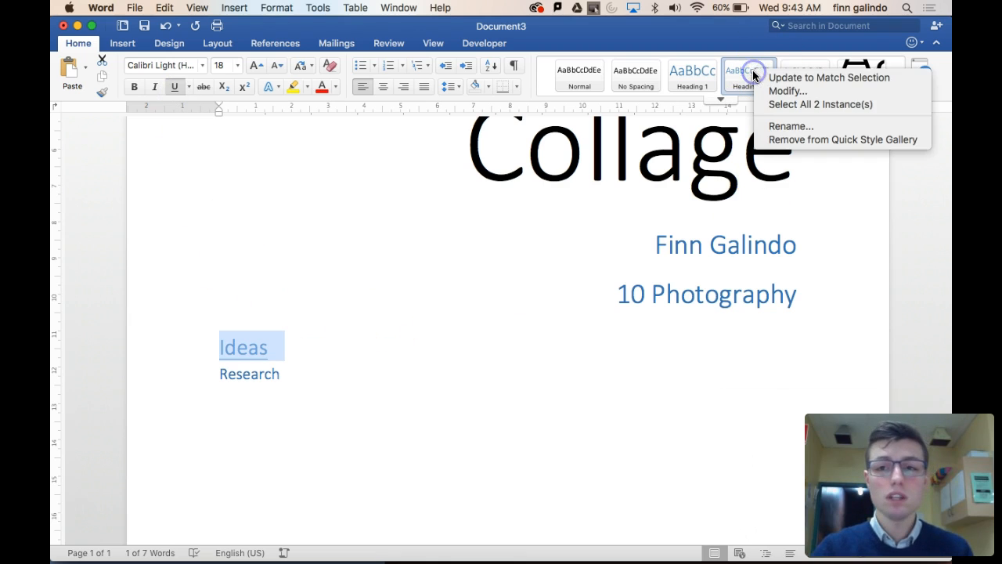
click(790, 79)
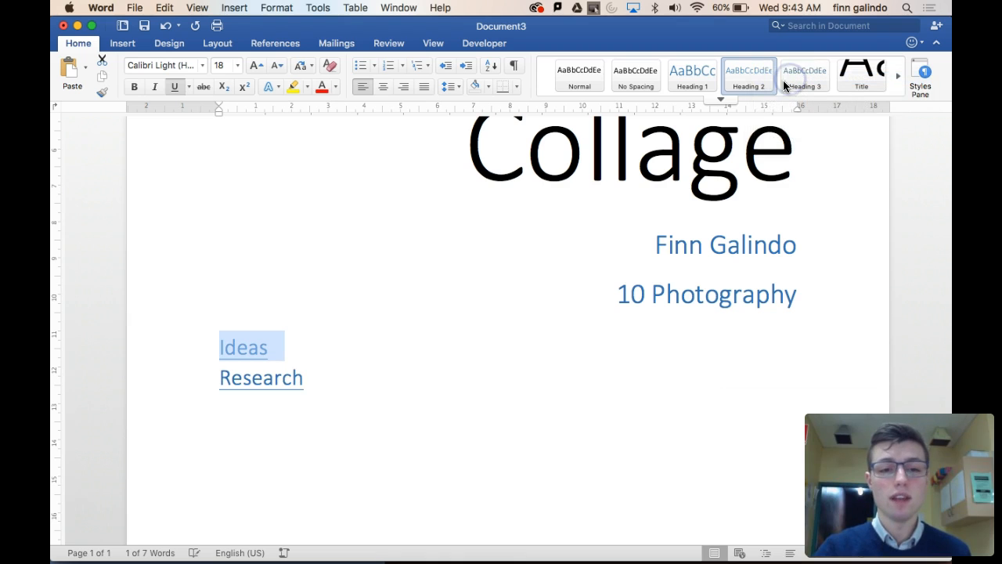
click(288, 378)
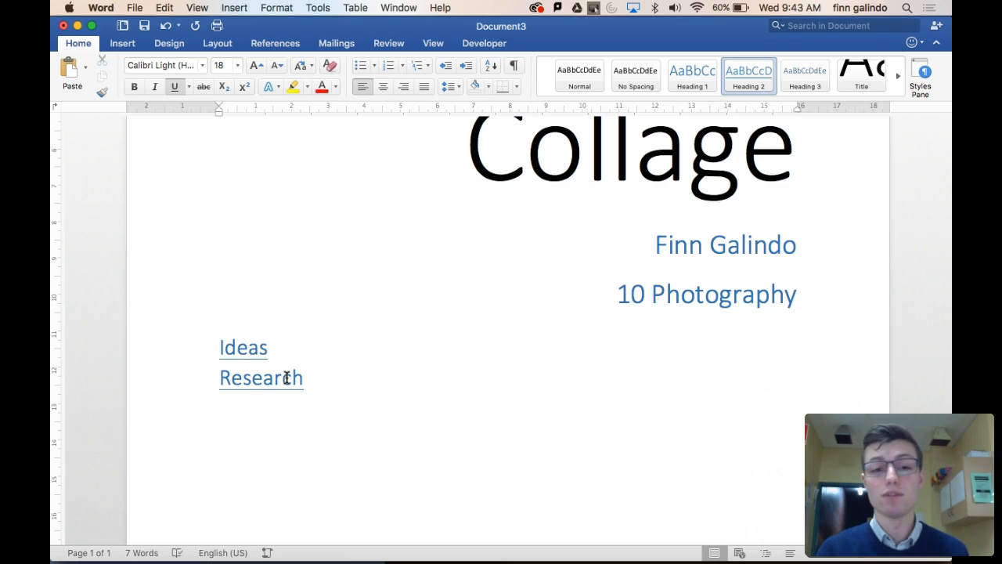
double_click(263, 378)
click(245, 349)
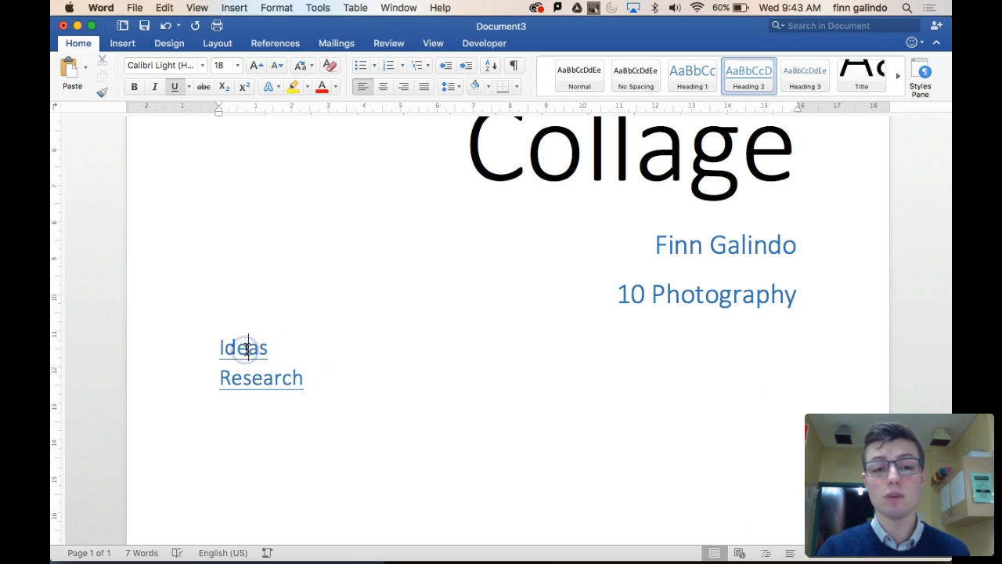
click(248, 379)
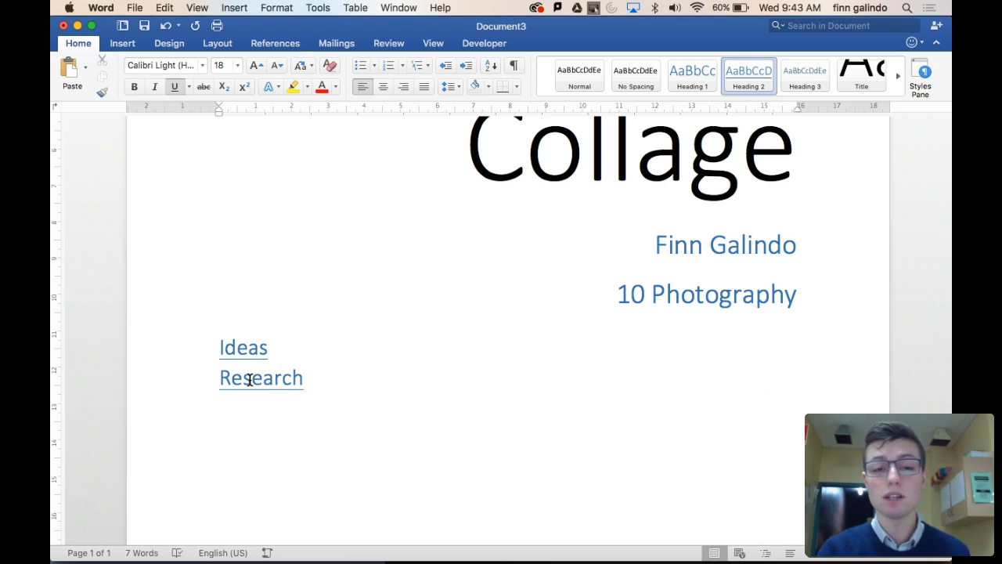
Add the Heading 2 lines "Testing", "Images" and "Composition" below "Research"
click(299, 380)
key(Return)
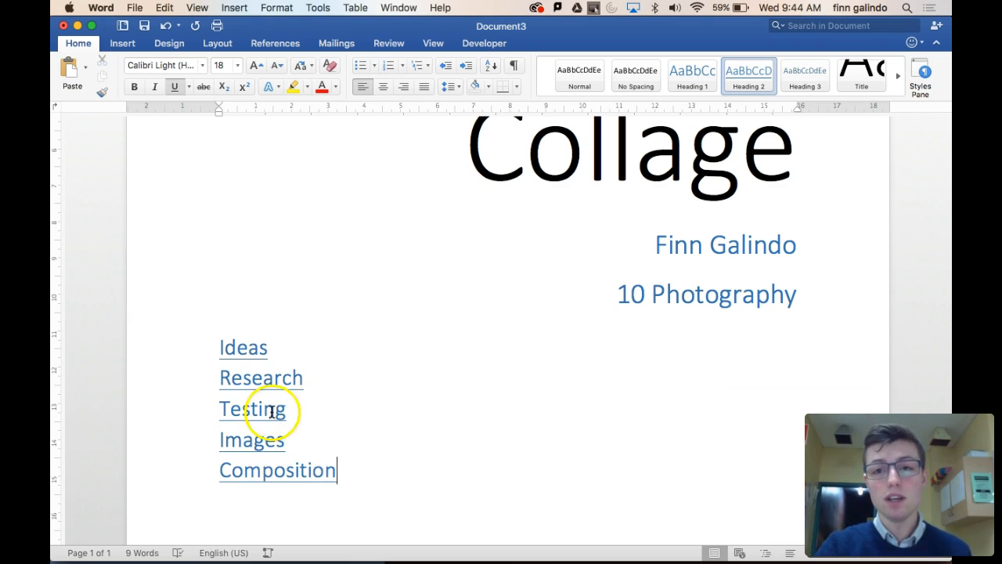
click(282, 473)
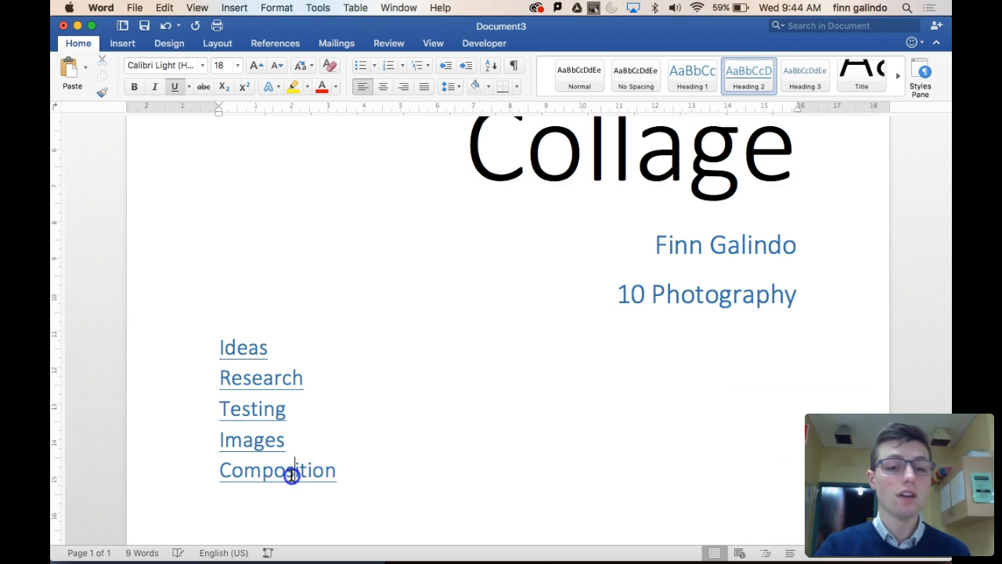
Switch the "Composition" line to the Normal style and reapply the Heading 2 style to it
triple_click(292, 474)
click(579, 74)
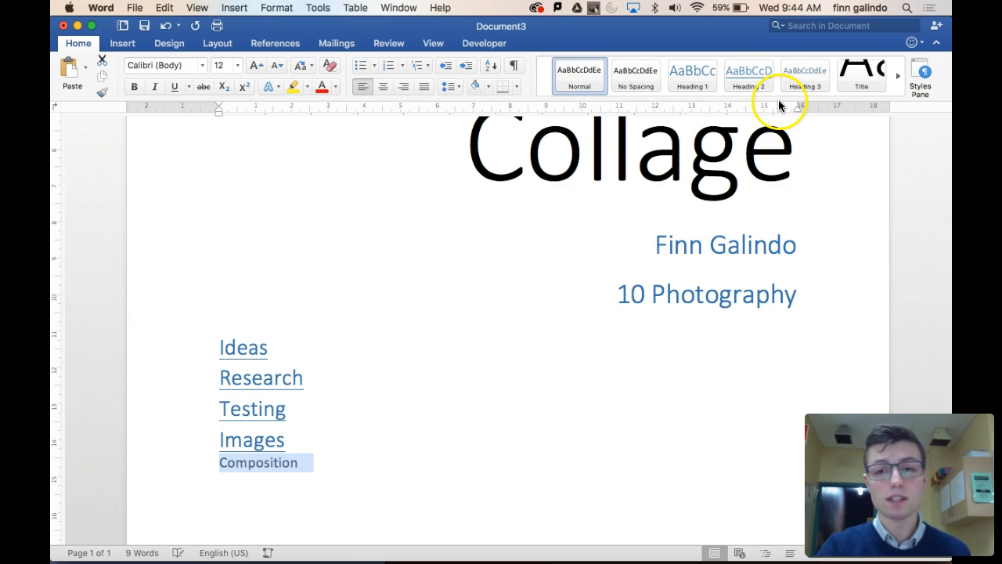
click(761, 72)
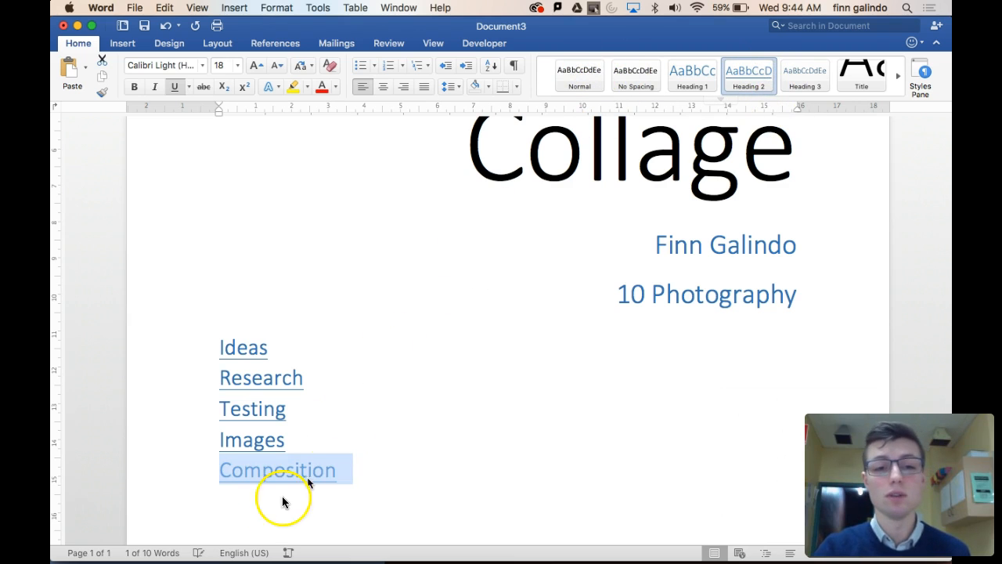
click(262, 444)
click(223, 358)
Insert blank paragraphs before "Ideas" to push the list of section headings onto page 2
scroll(223, 358, up, 2)
scroll(224, 359, down, 5)
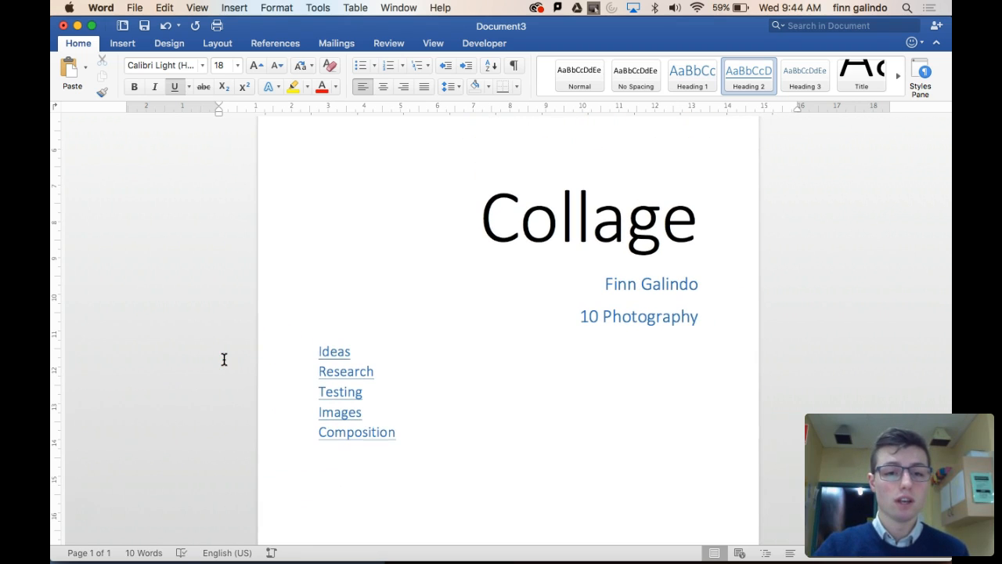
click(317, 349)
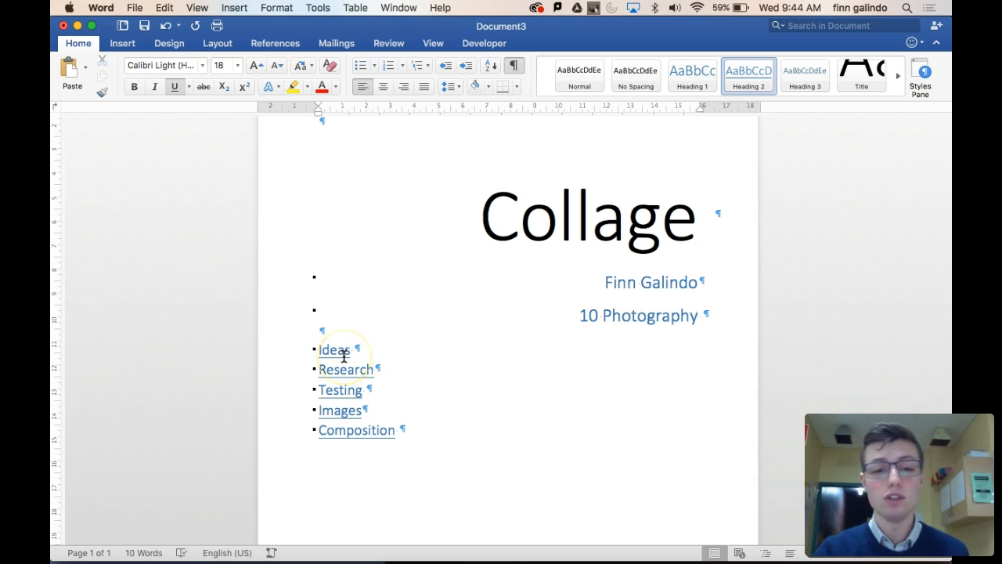
key(Return)
key(Return)
key(Return)
key(Return)
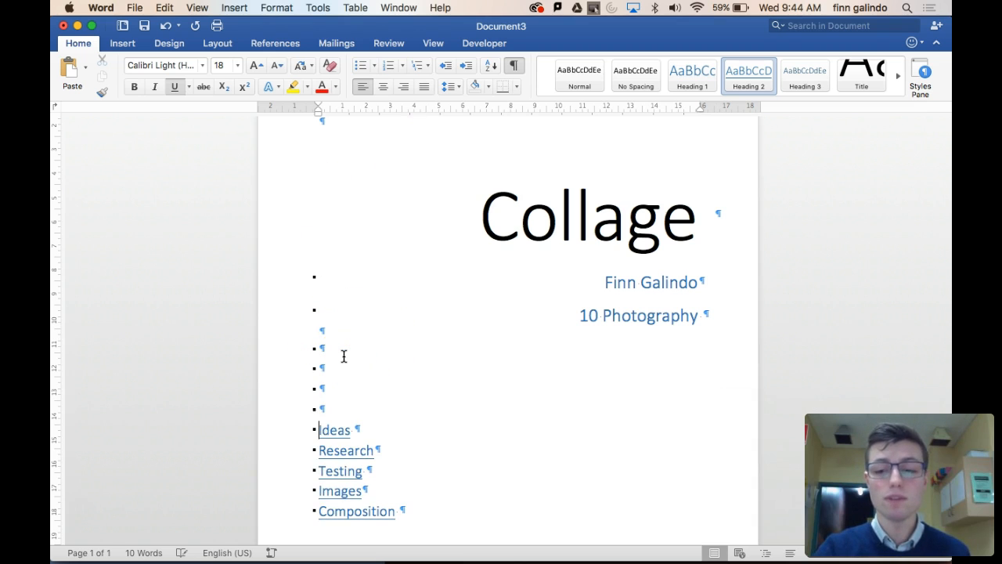
key(Return)
key(Return)
key(Return)
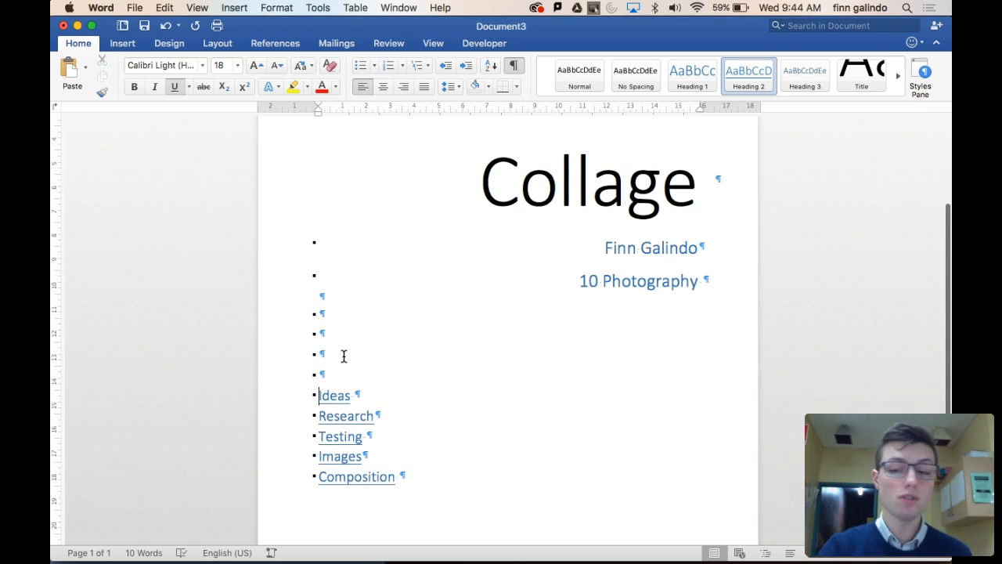
key(Return)
key(Return)
key(Return)
key(Return)
key(Return)
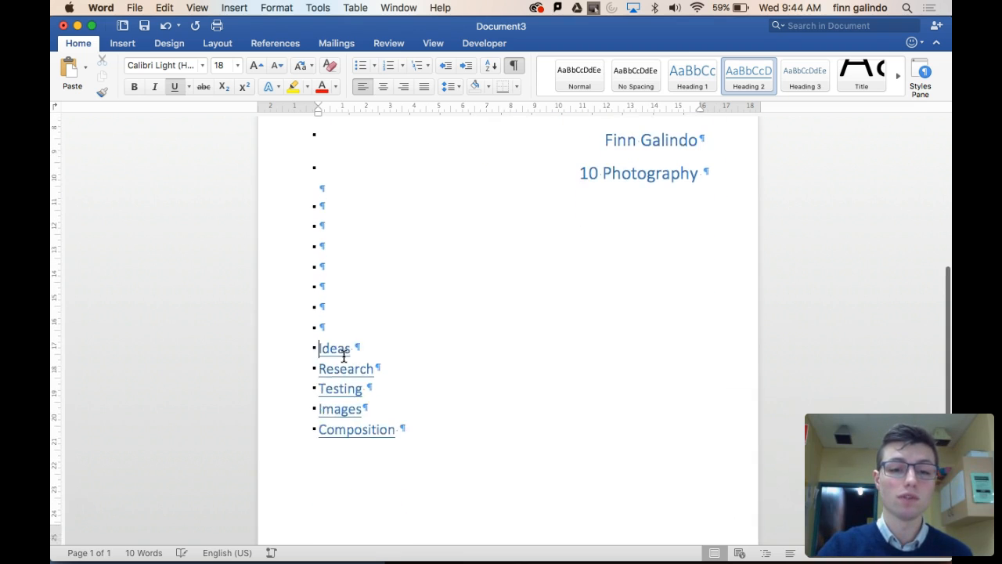
scroll(344, 356, down, 5)
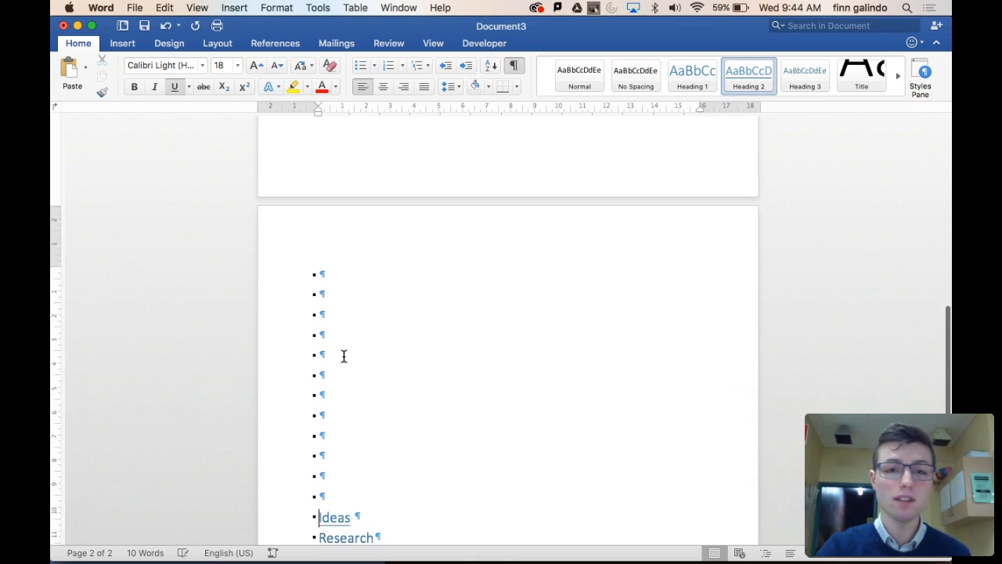
scroll(343, 356, up, 7)
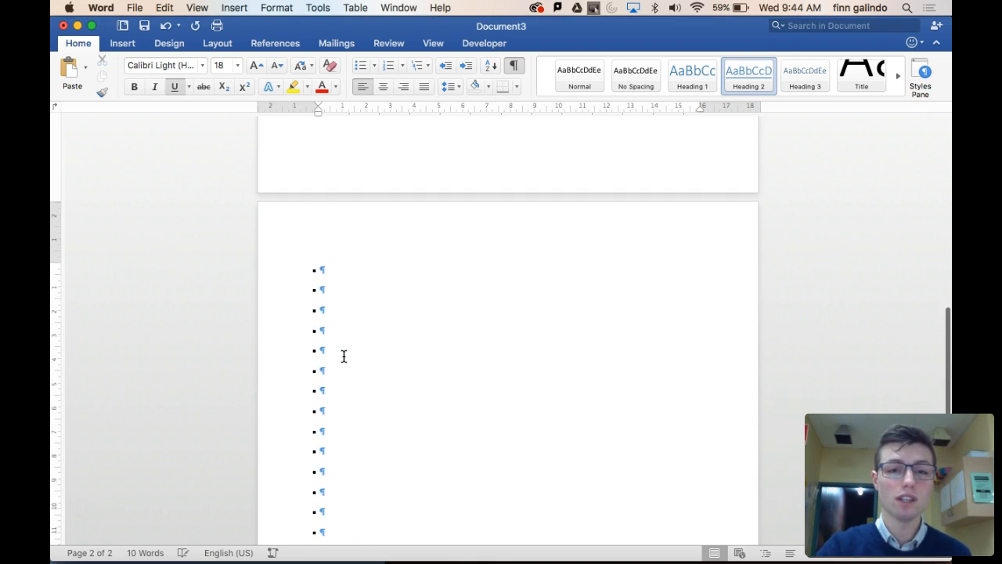
scroll(343, 356, down, 5)
click(526, 498)
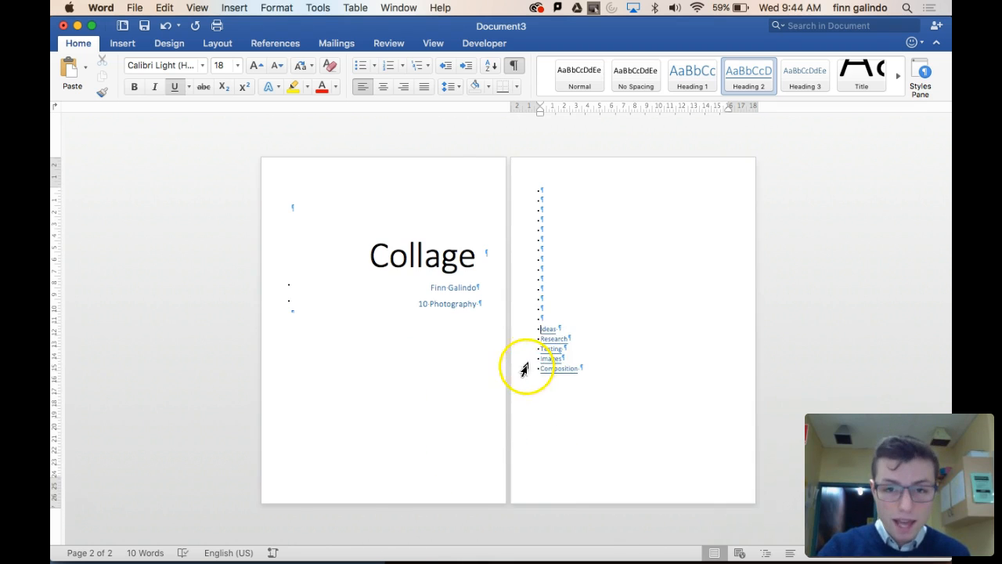
Delete the run of empty paragraphs above "Ideas" on page 2
drag(560, 320, 530, 181)
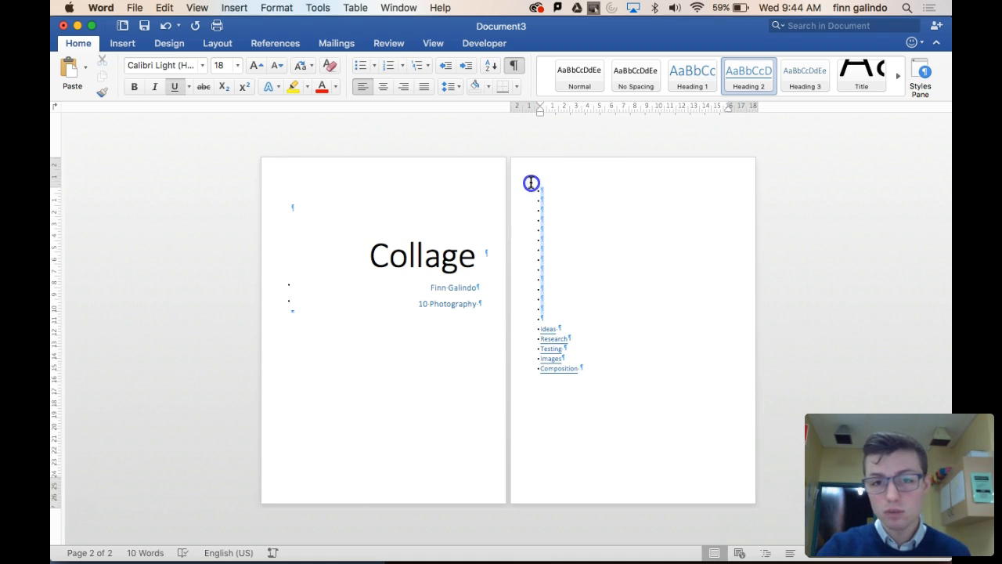
key(BackSpace)
scroll(469, 292, up, 5)
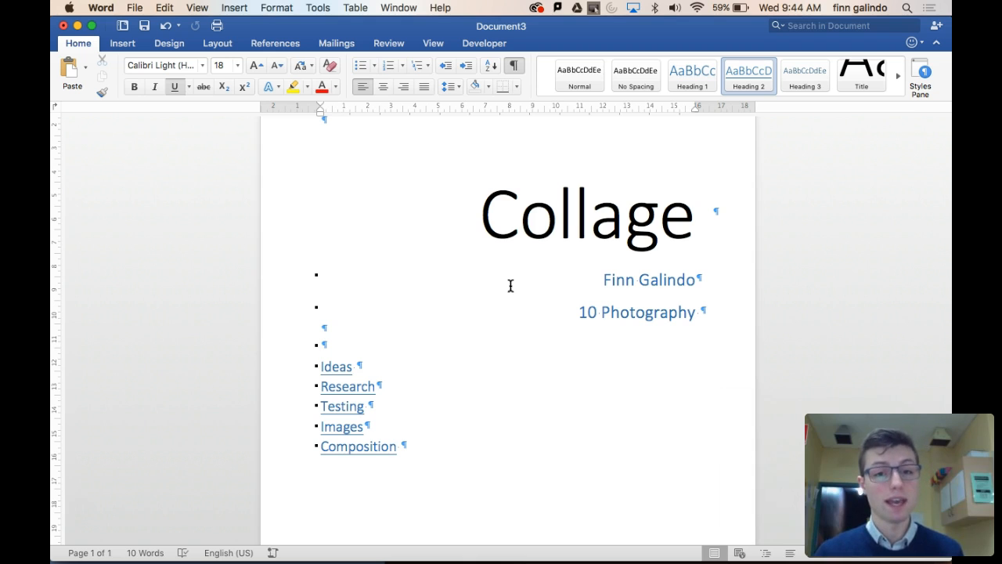
Insert a page break directly before "Ideas" to start the section headings on a new page
click(321, 366)
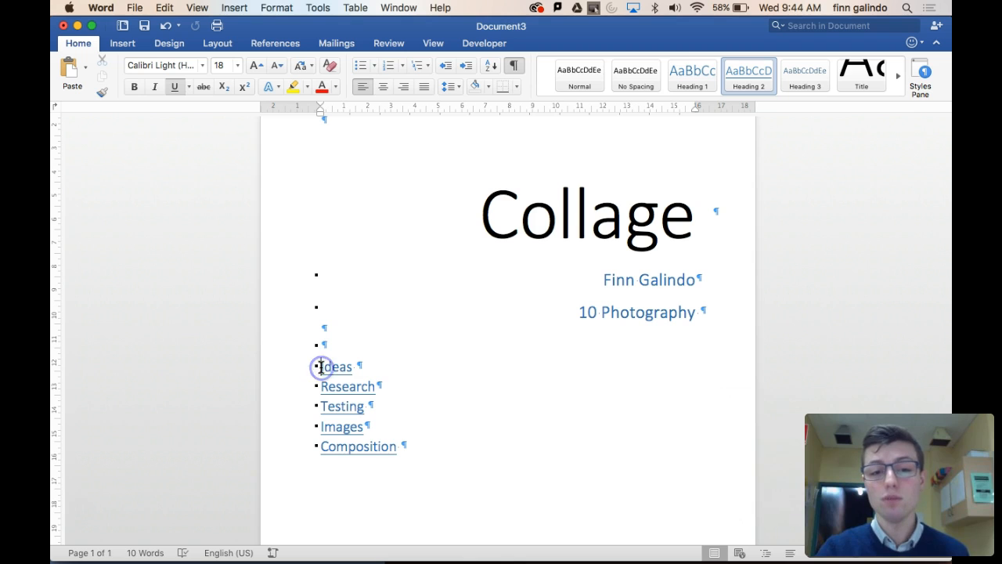
click(123, 43)
click(98, 92)
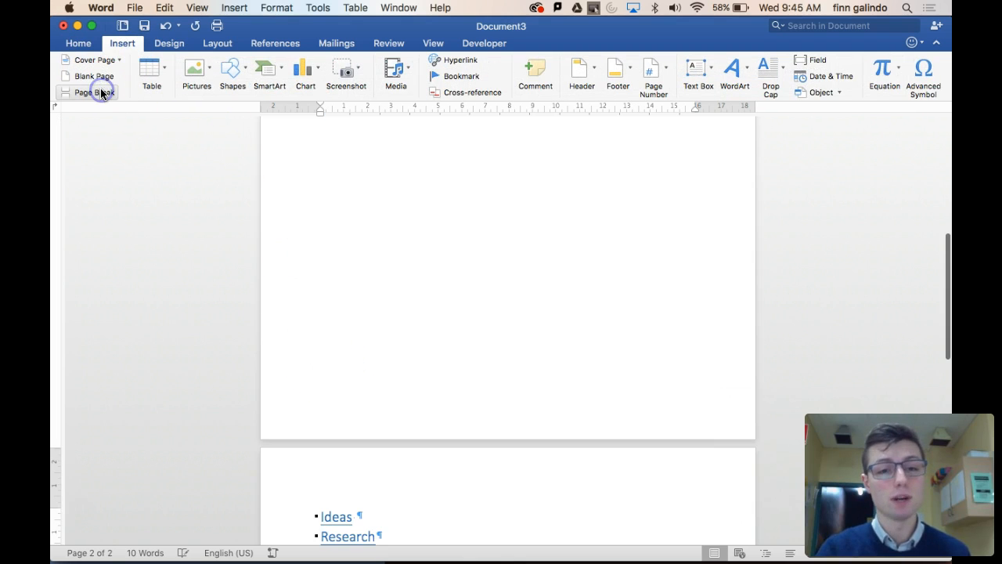
scroll(317, 266, up, 5)
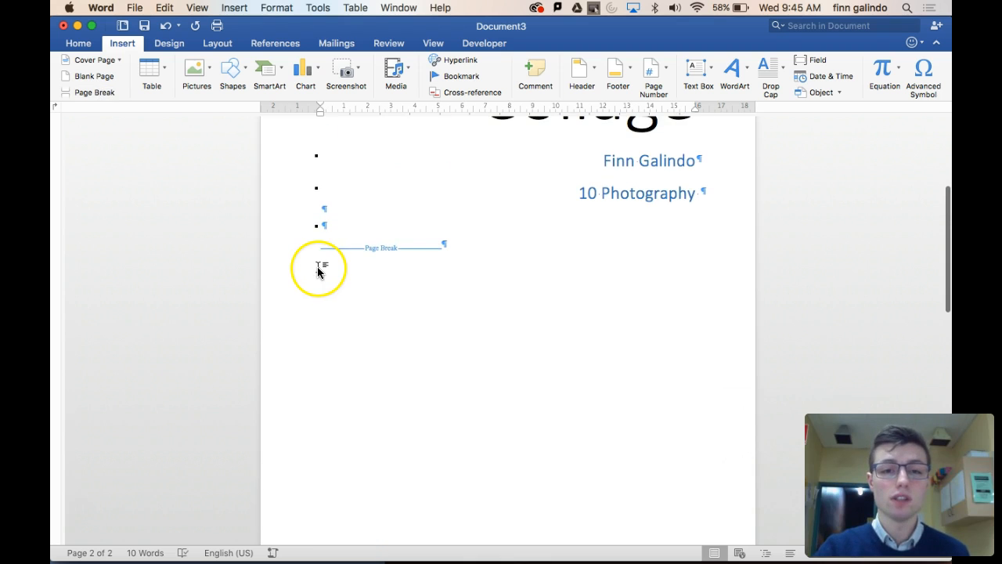
scroll(426, 248, down, 10)
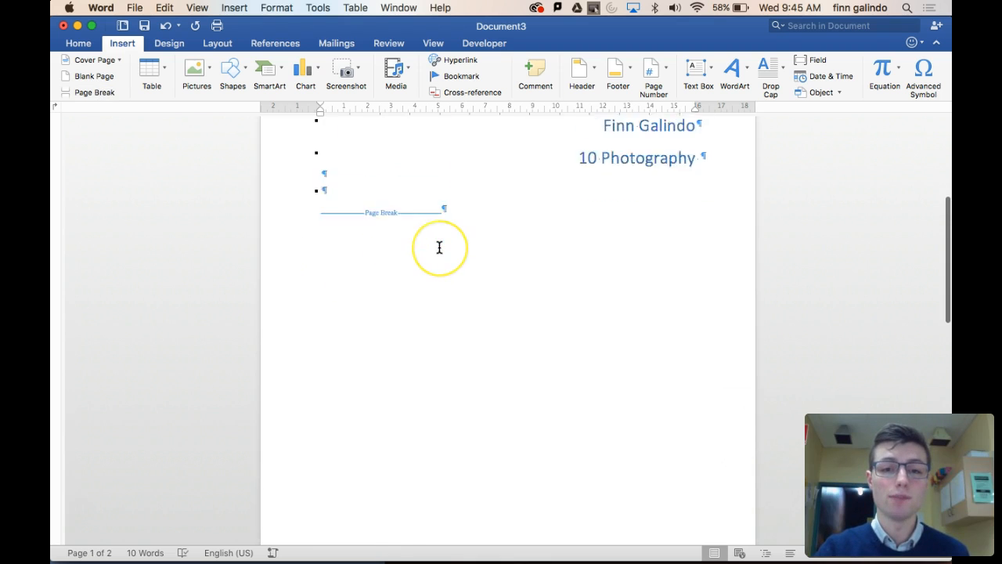
click(322, 351)
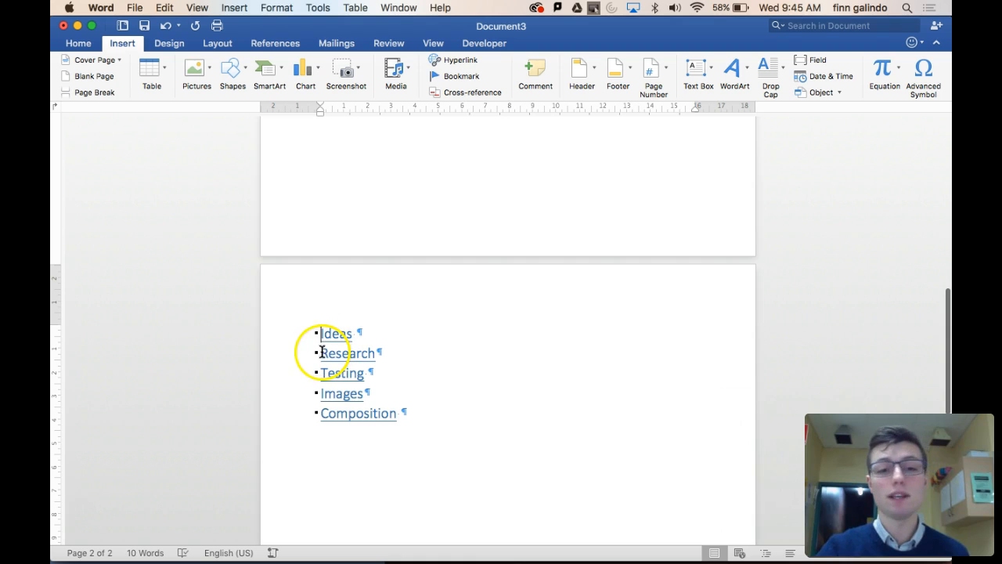
scroll(322, 351, up, 1)
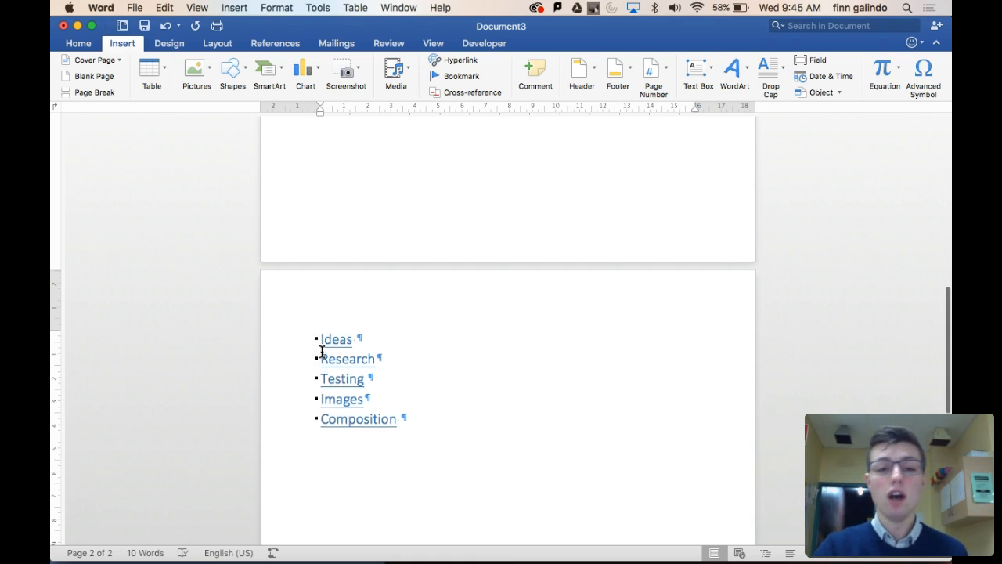
Add filler lines starting with "lznx,mcnm,zxn,mznx", plus blank lines, between "10 Photography" and the page break on the title page
scroll(306, 371, down, 4)
scroll(383, 282, down, 2)
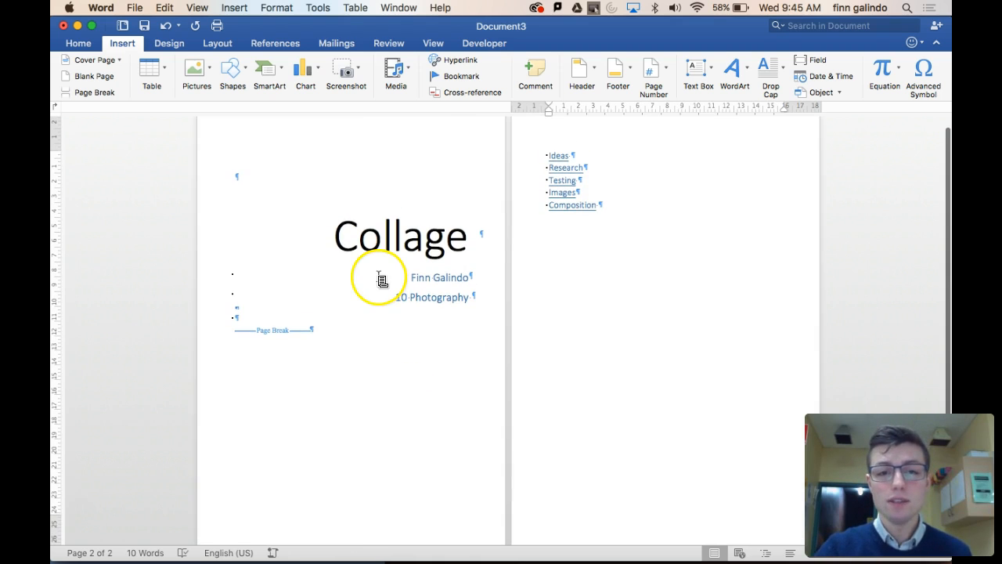
click(328, 321)
text(lznx,mcnm,zxn,mznx)
key(Return)
text(zkc)
key(Return)
key(Return)
key(Return)
key(Return)
double_click(553, 152)
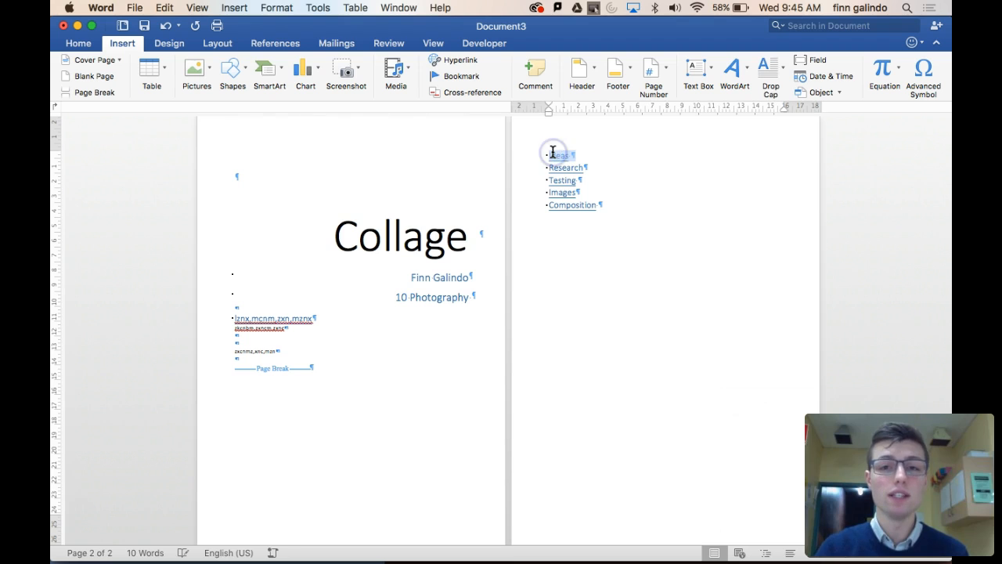